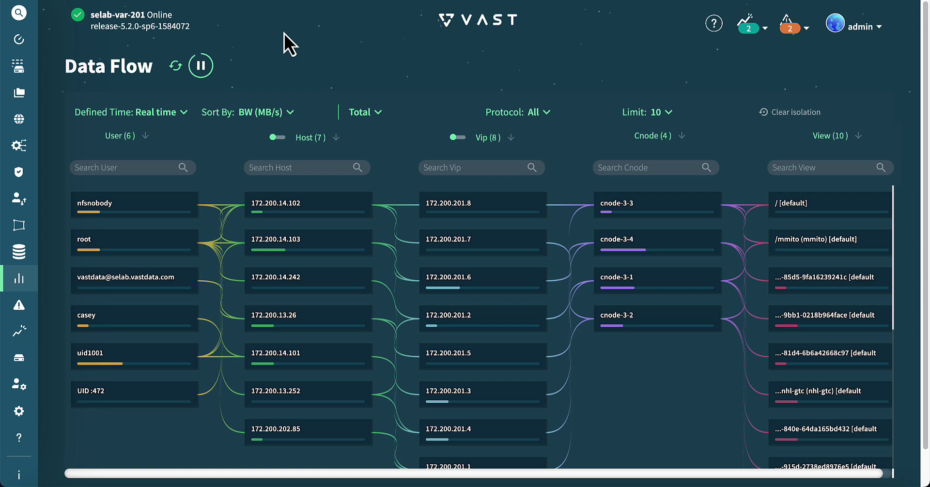
Open the cluster dashboard and check which views the Performance gauges offer
{"action": "mouse_move", "coordinate": [25, 41]}
{"action": "left_click", "coordinate": [114, 45]}
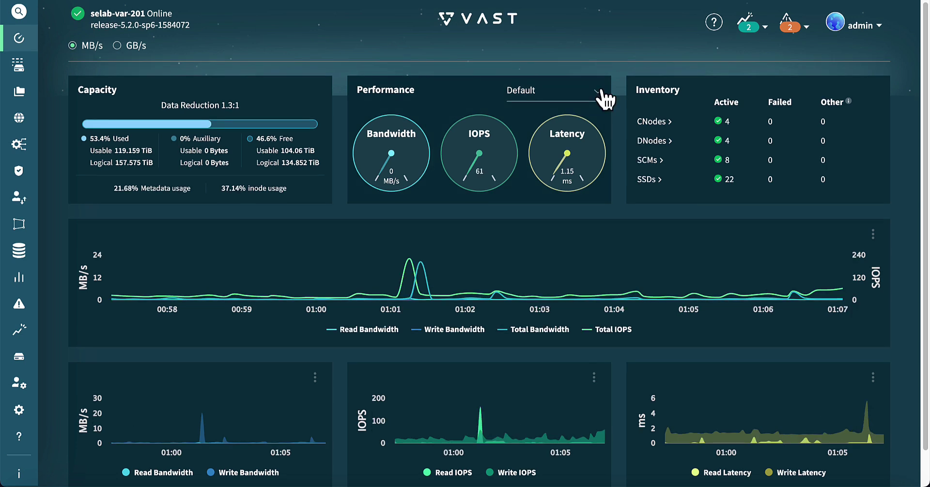
{"action": "left_click", "coordinate": [598, 92]}
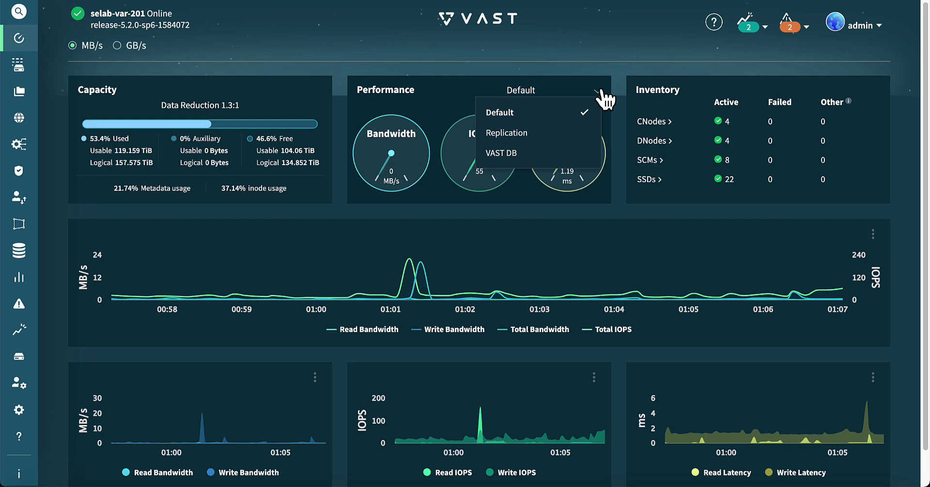
{"action": "left_click", "coordinate": [683, 106]}
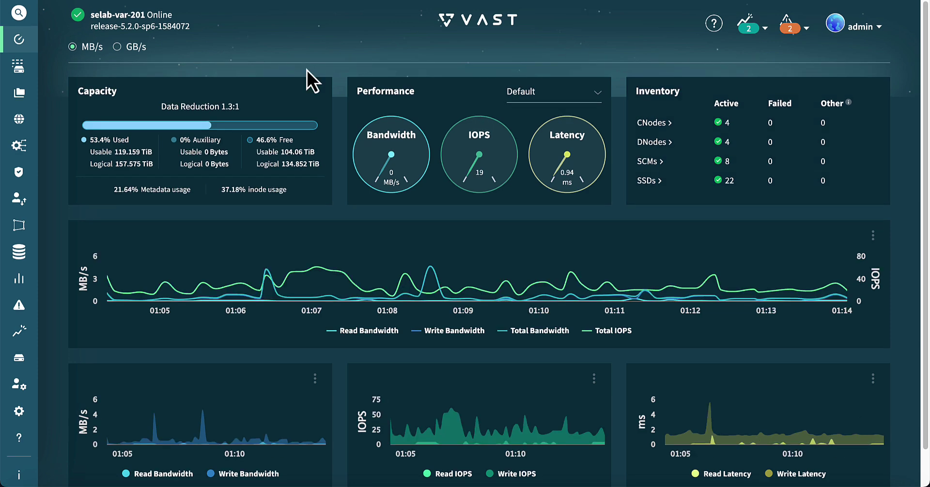
Add the Read Latency and Write Latency metrics to the dashboard's wide bandwidth and IOPS chart
{"action": "mouse_move", "coordinate": [393, 276]}
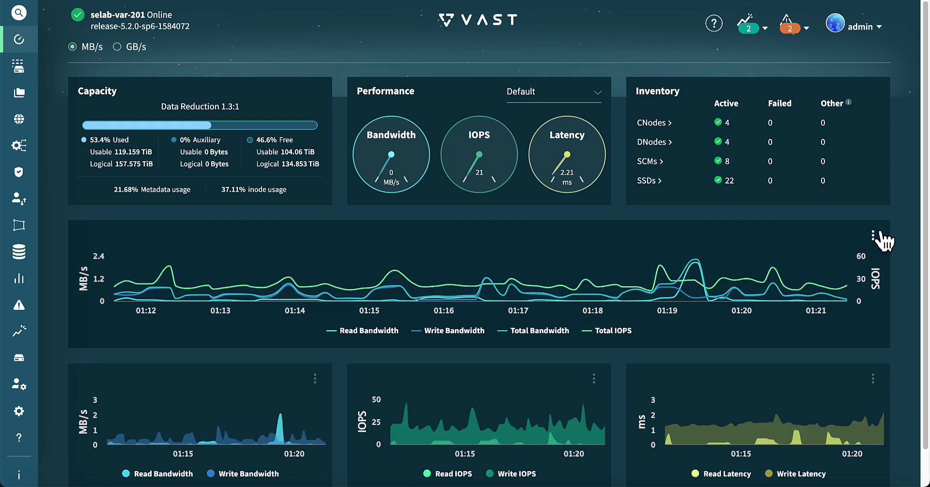
{"action": "left_click", "coordinate": [873, 236]}
{"action": "left_click", "coordinate": [841, 318]}
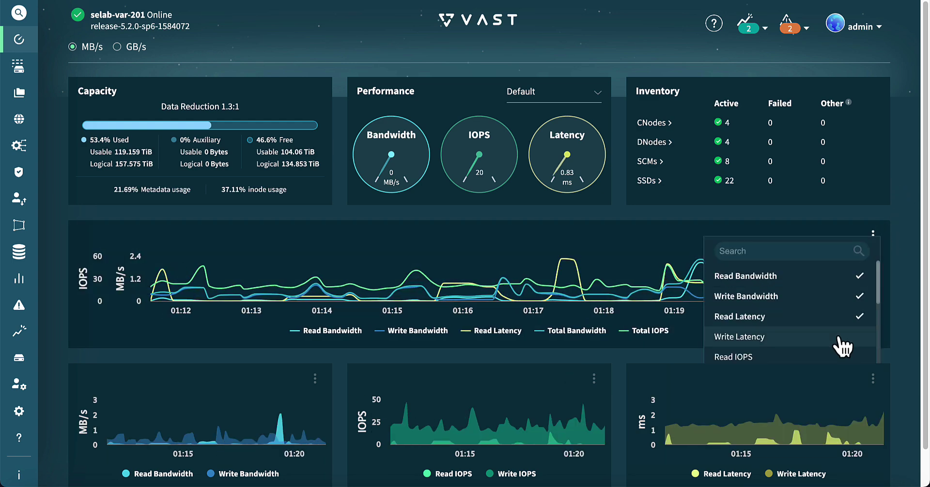
{"action": "left_click", "coordinate": [838, 338]}
{"action": "left_click", "coordinate": [903, 219]}
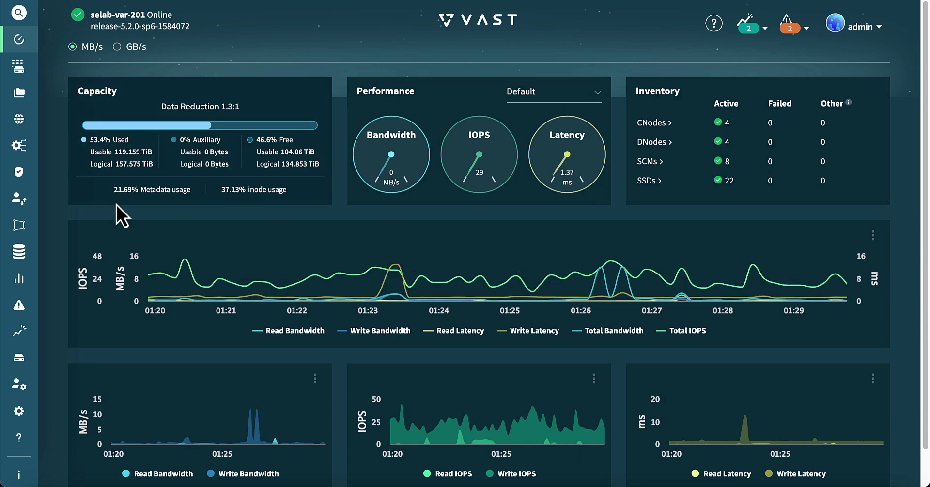
Go to the Data Flow page and highlight the flows of user nfsnobody, followed by those of user root
{"action": "mouse_move", "coordinate": [22, 281]}
{"action": "left_click", "coordinate": [165, 345]}
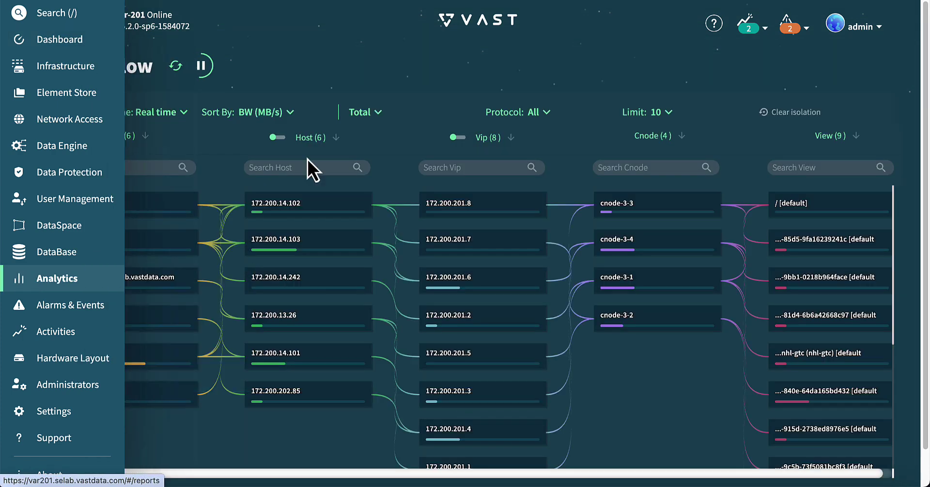
{"action": "left_click", "coordinate": [151, 200]}
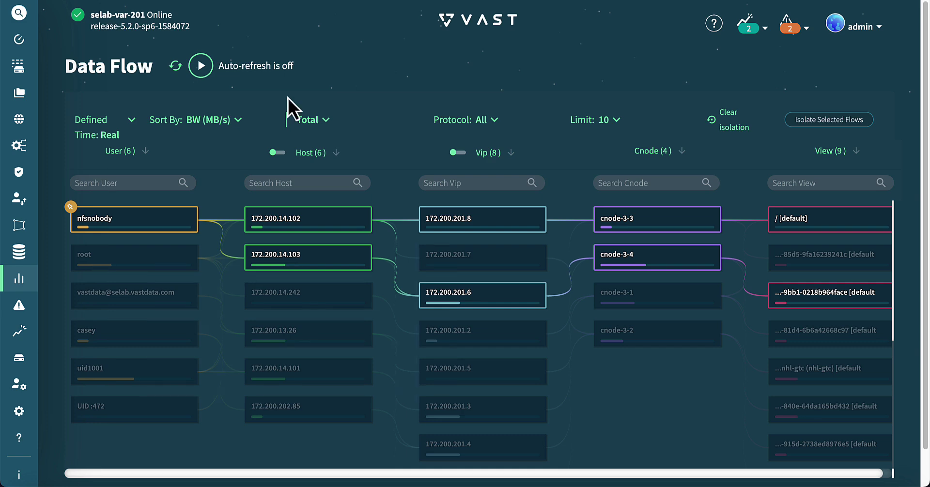
{"action": "mouse_move", "coordinate": [112, 223]}
{"action": "left_click", "coordinate": [93, 241]}
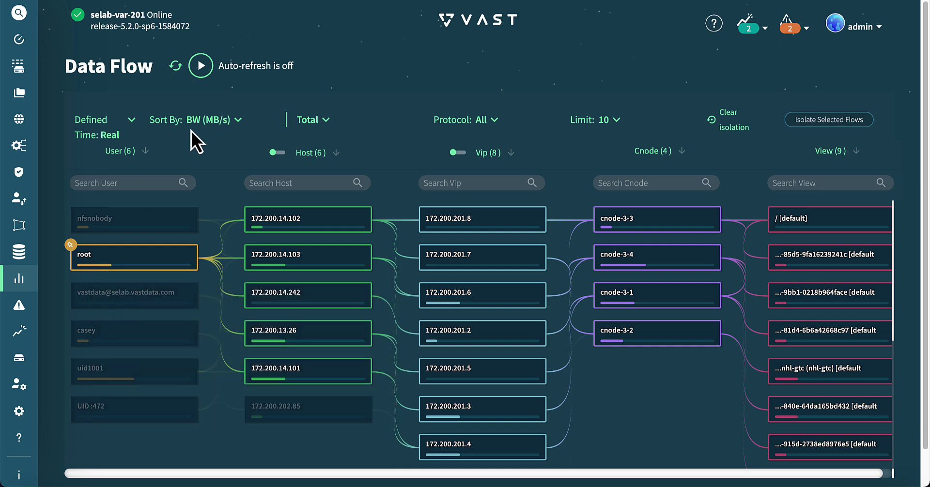
Check the manual time range settings, the sort metrics and the total, read and write options available for the data flow
{"action": "left_click", "coordinate": [135, 121]}
{"action": "left_click", "coordinate": [226, 164]}
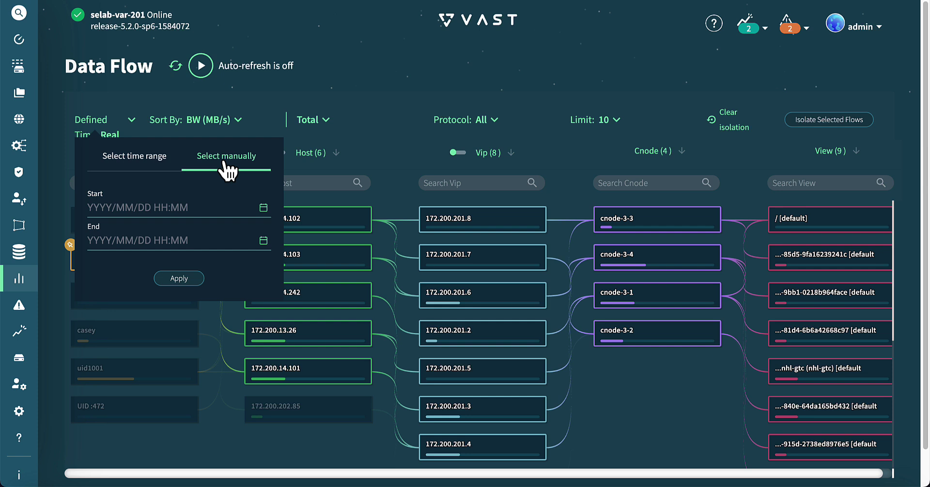
{"action": "left_click", "coordinate": [232, 121]}
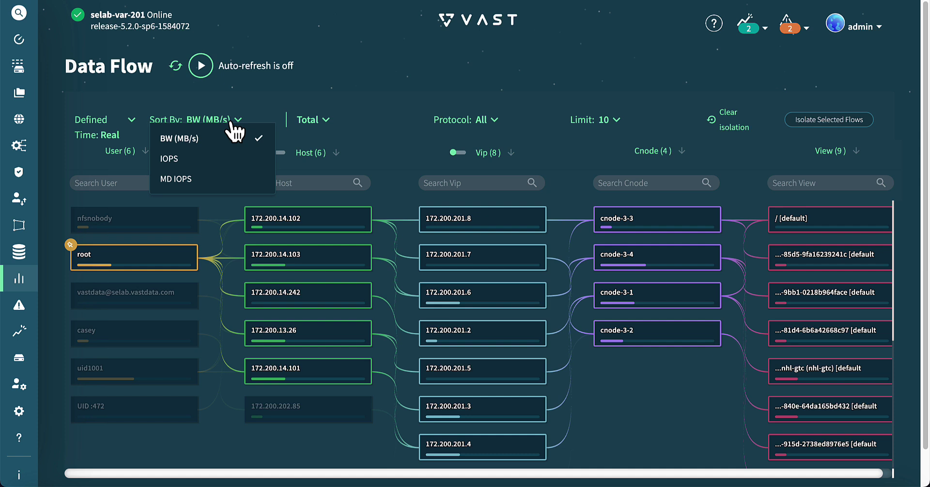
{"action": "left_click", "coordinate": [314, 121]}
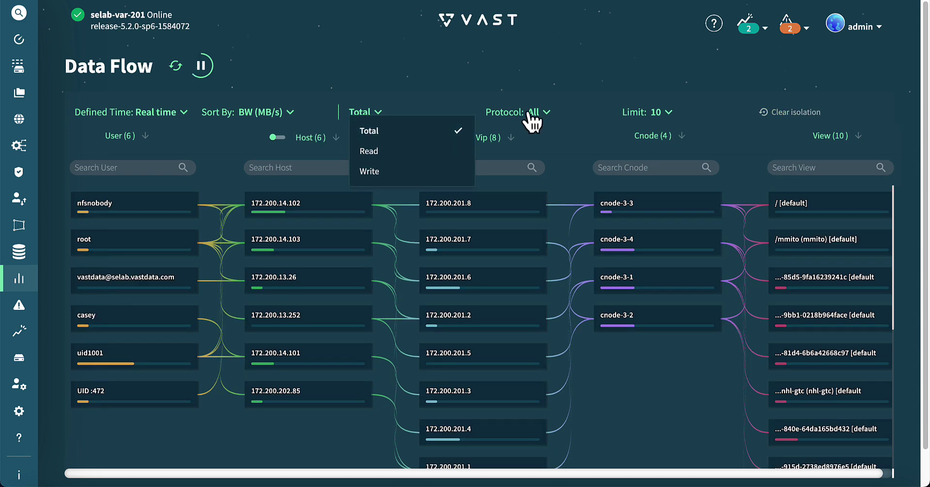
Filter the data flow by the NFSv3 protocol and return it to all protocols
{"action": "left_click", "coordinate": [533, 116]}
{"action": "left_click", "coordinate": [517, 153]}
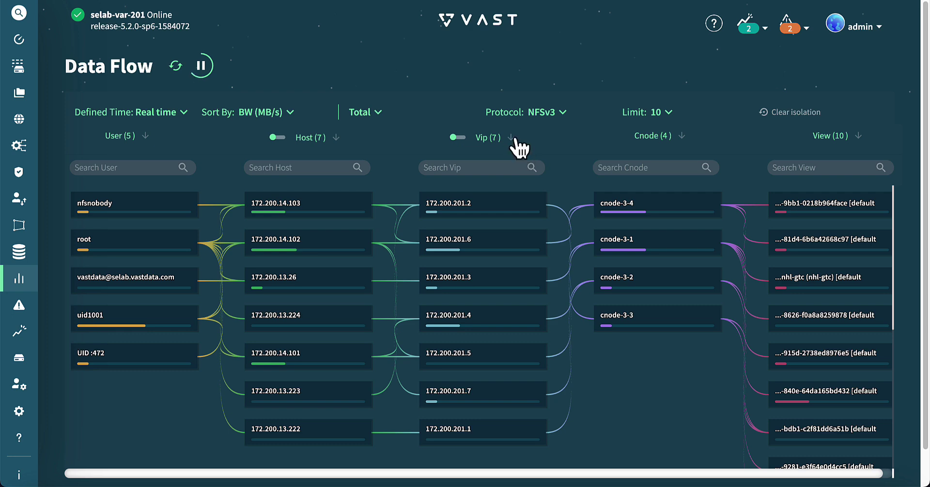
{"action": "left_click", "coordinate": [531, 124]}
{"action": "left_click", "coordinate": [523, 128]}
Set the data flow's display limit to 20
{"action": "left_click", "coordinate": [669, 118]}
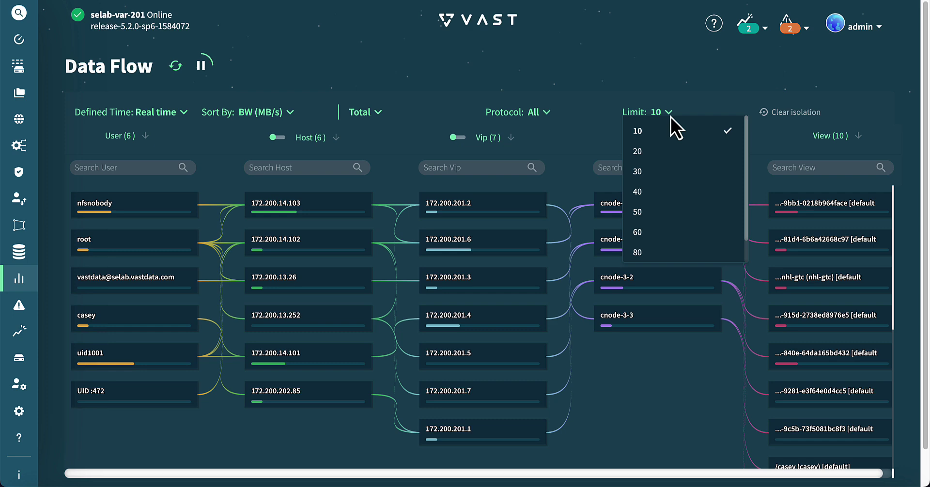
{"action": "left_click", "coordinate": [664, 152]}
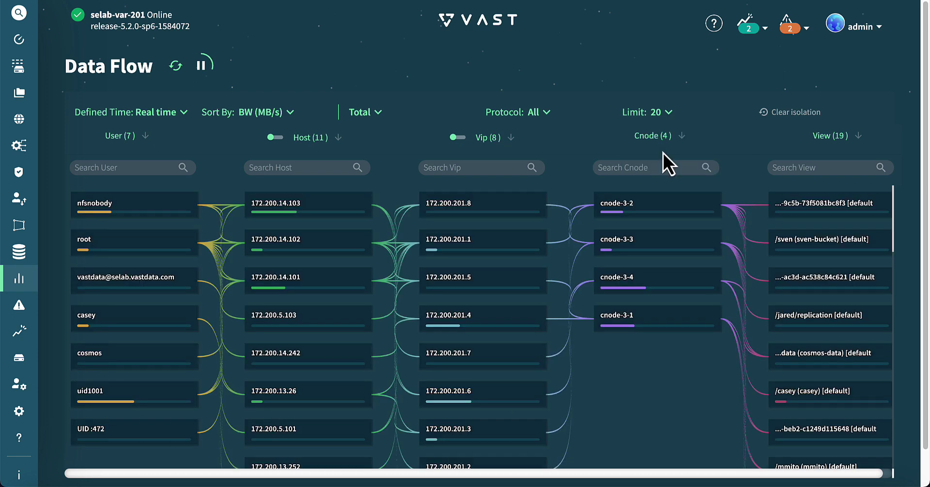
Open the predefined analytics and display the Cluster Bandwidth and Latency report
{"action": "mouse_move", "coordinate": [43, 283]}
{"action": "left_click", "coordinate": [166, 312]}
{"action": "left_click", "coordinate": [759, 162]}
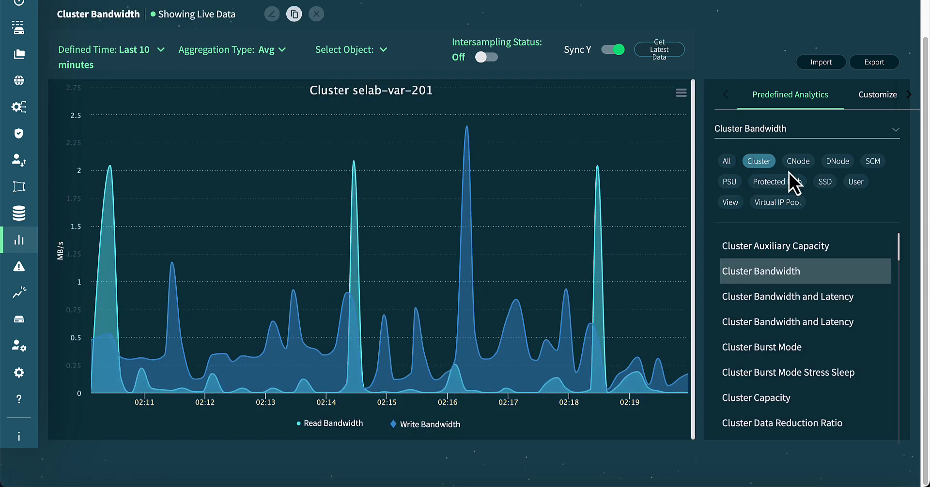
{"action": "left_click", "coordinate": [723, 297]}
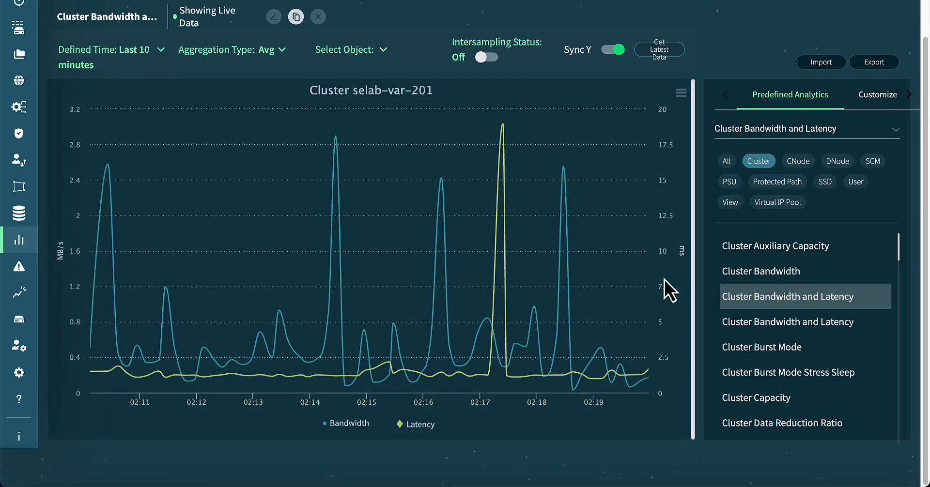
{"action": "scroll", "coordinate": [663, 280], "scroll_direction": "up", "scroll_amount": 1}
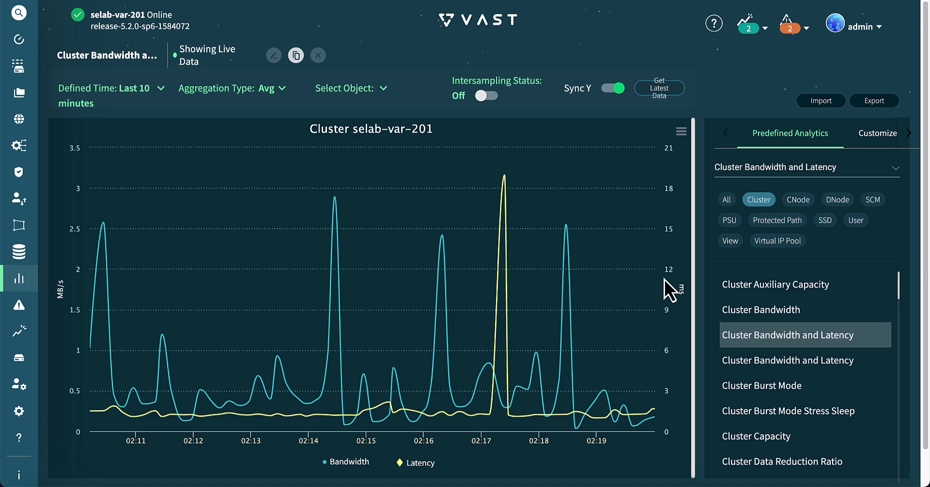
View the predefined CNode Bandwidth and Latency report, followed by the DNode Latency report
{"action": "left_click", "coordinate": [798, 201]}
{"action": "left_click", "coordinate": [741, 313]}
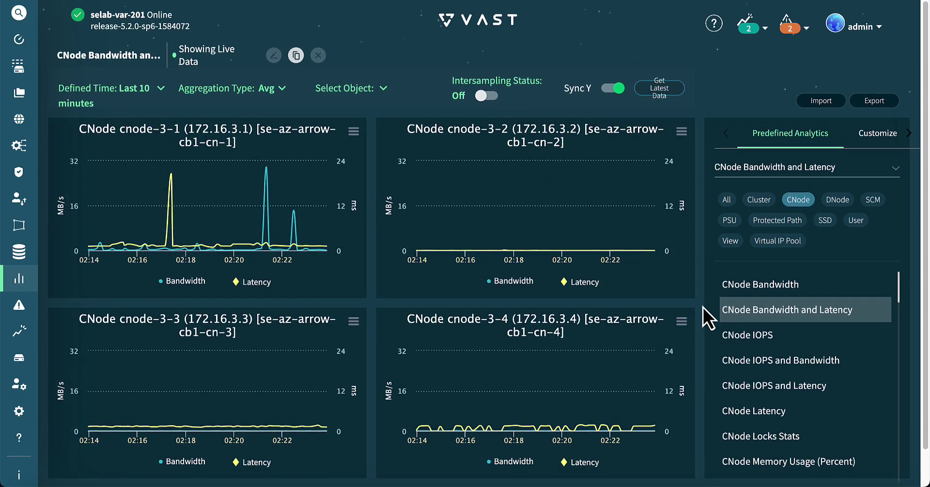
{"action": "left_click", "coordinate": [838, 199]}
{"action": "left_click", "coordinate": [783, 339]}
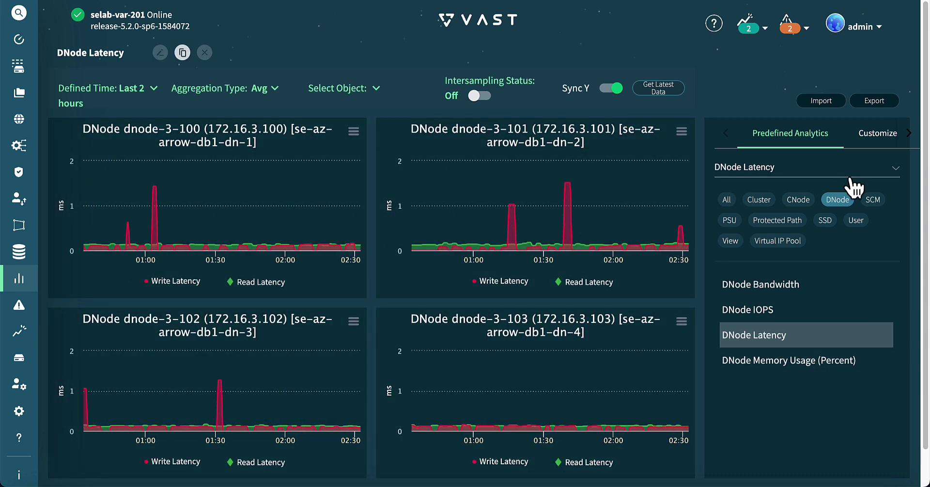
View the predefined SCM Bandwidth and Latency report, followed by the SSD Bandwidth and Latency report
{"action": "left_click", "coordinate": [873, 200]}
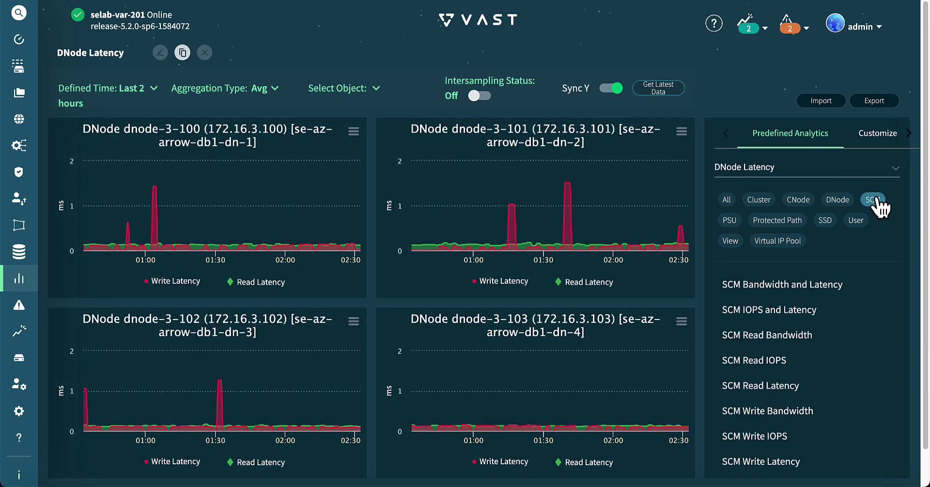
{"action": "left_click", "coordinate": [823, 290]}
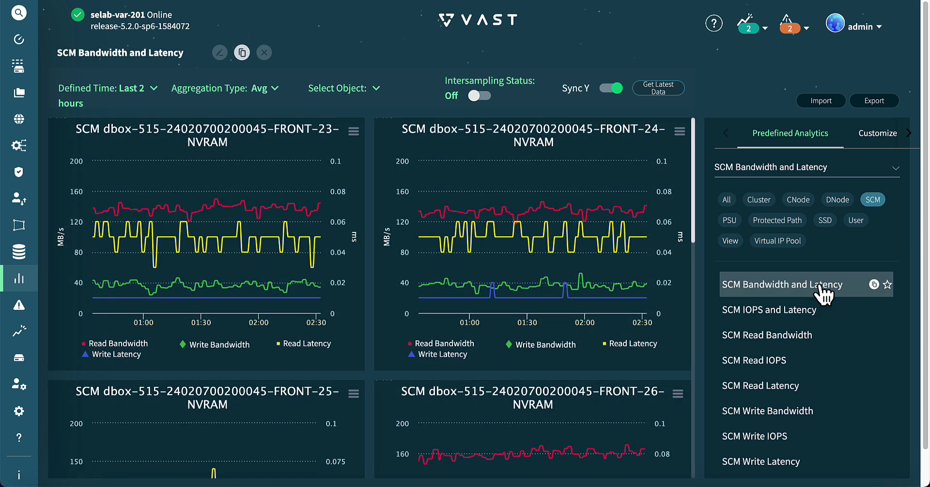
{"action": "left_click", "coordinate": [826, 220]}
{"action": "left_click", "coordinate": [817, 283]}
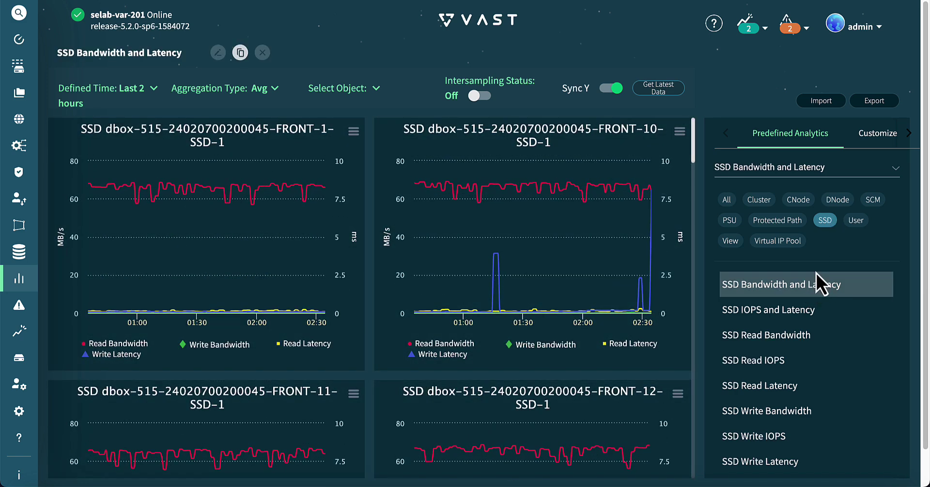
View the VIP Pool Bandwidth and IOPS report in the Virtual IP Pool category
{"action": "left_click", "coordinate": [789, 240]}
{"action": "left_click", "coordinate": [797, 317]}
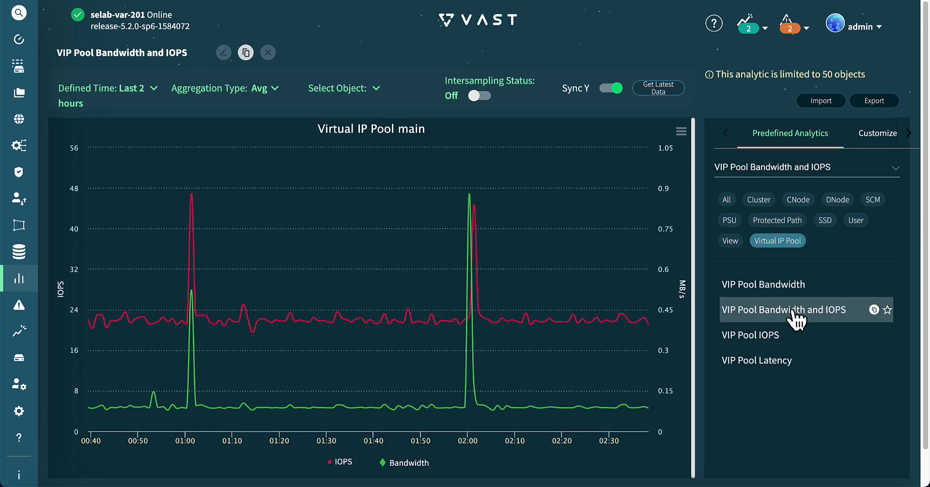
Open Top Actors and inspect user uid1001's read, write and latency averages, selecting and deselecting that user
{"action": "mouse_move", "coordinate": [20, 283]}
{"action": "left_click", "coordinate": [154, 312]}
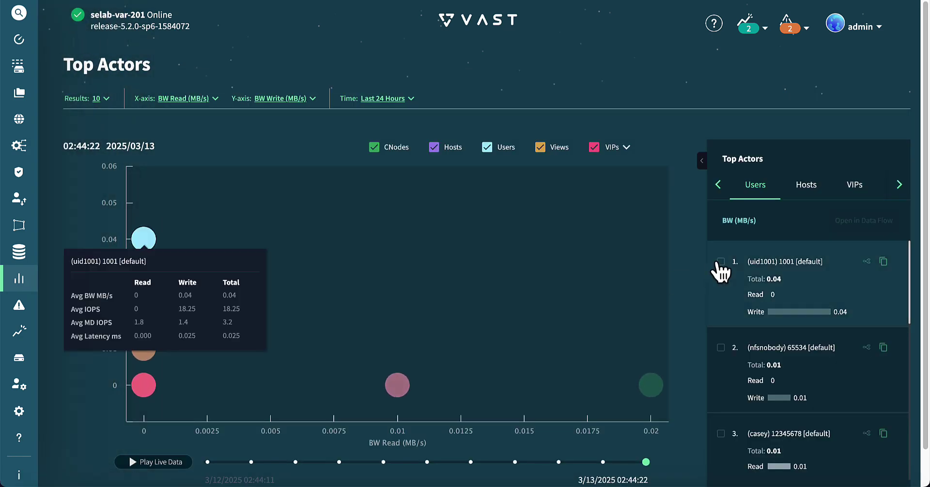
{"action": "left_click", "coordinate": [720, 262]}
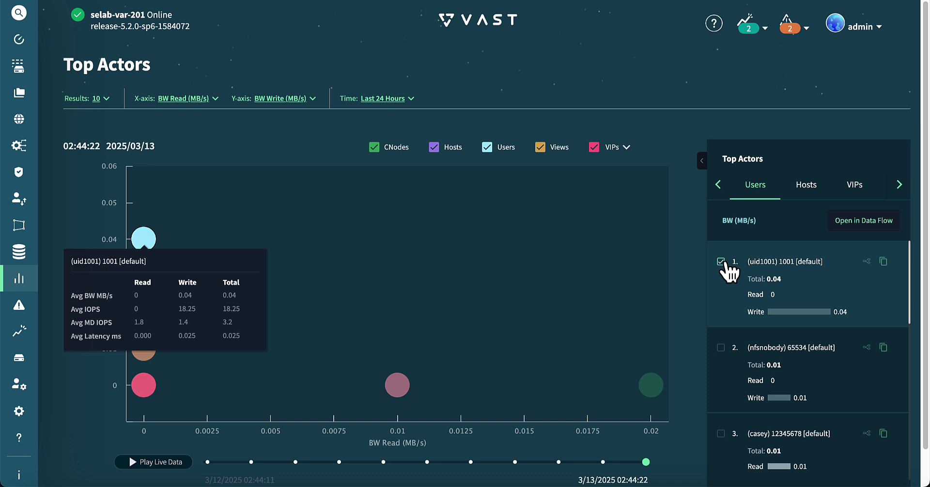
{"action": "left_click", "coordinate": [721, 262]}
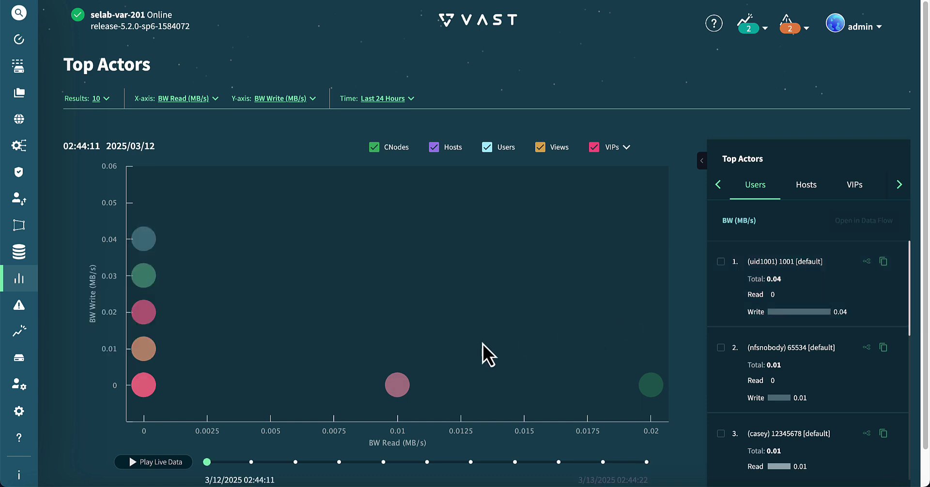
Move the Top Actors timeline to 3/12/2025 09:45:12 and select the root user
{"action": "left_click_drag", "start_coordinate": [208, 464], "coordinate": [338, 466]}
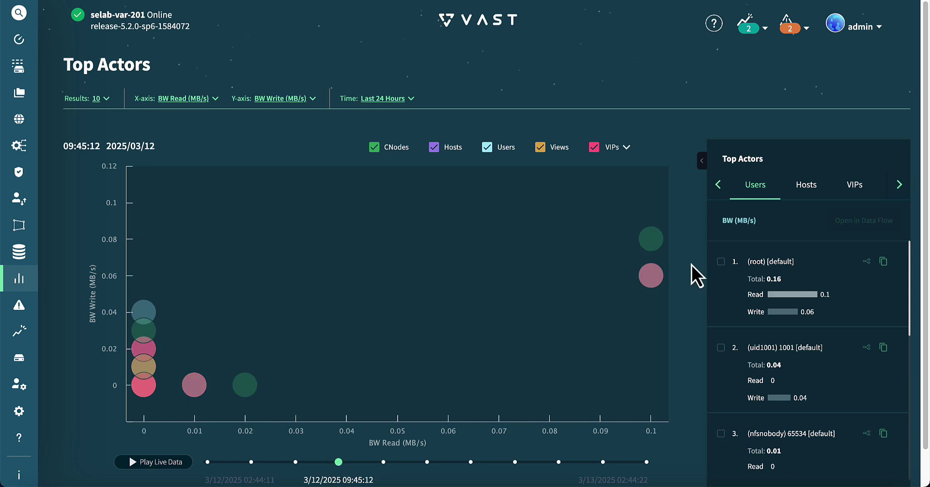
{"action": "left_click", "coordinate": [721, 262]}
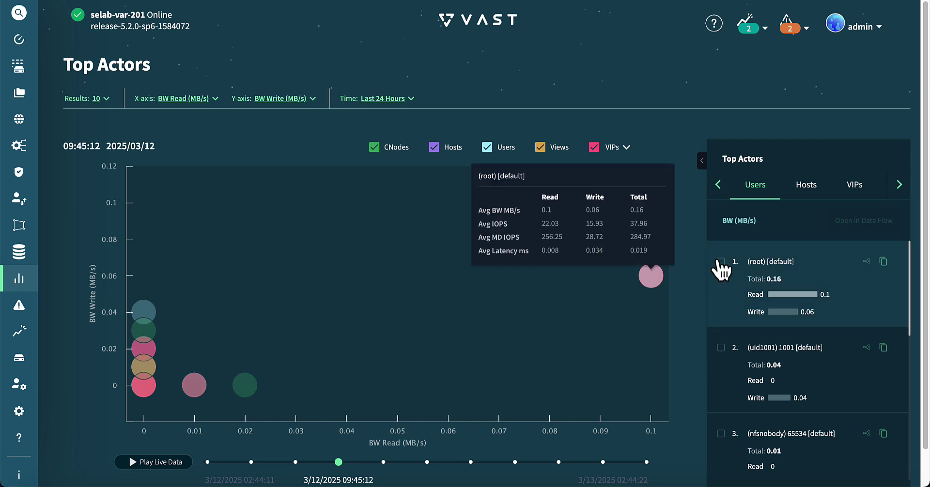
Expand the top actors list to examine each user's IOPS, MD IOPS and latency, and collapse it again
{"action": "left_click", "coordinate": [703, 164]}
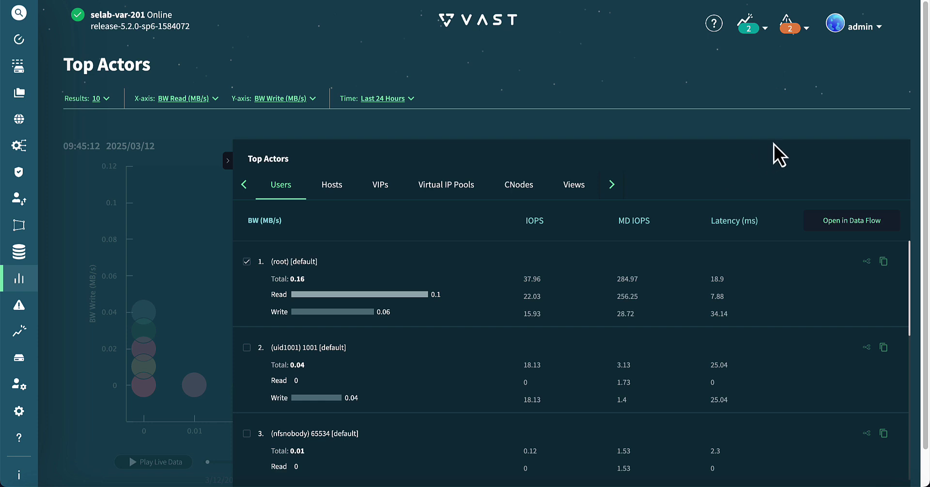
{"action": "scroll", "coordinate": [630, 135], "scroll_direction": "down", "scroll_amount": 1}
{"action": "left_click", "coordinate": [228, 153]}
Open the Capacity estimation and drill down through dataflowdemo into scratch-demo to examine the usage of its small folders
{"action": "mouse_move", "coordinate": [29, 281]}
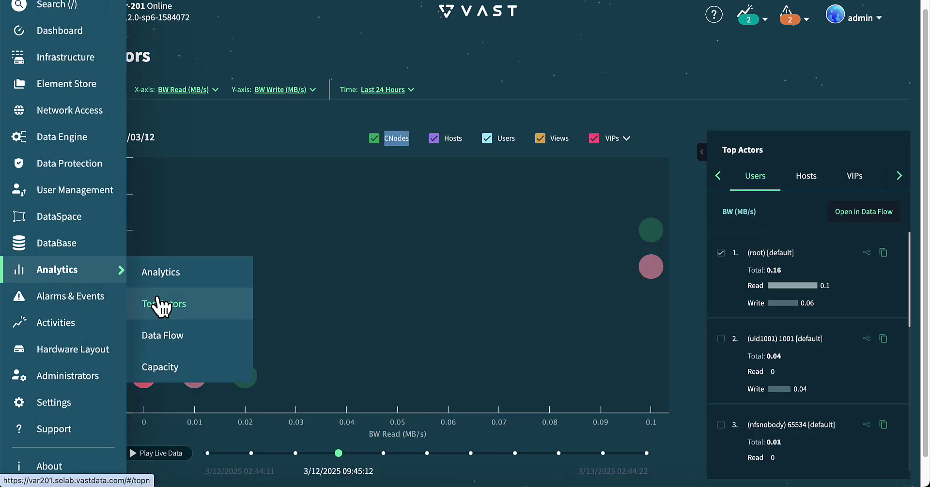
{"action": "left_click", "coordinate": [167, 370]}
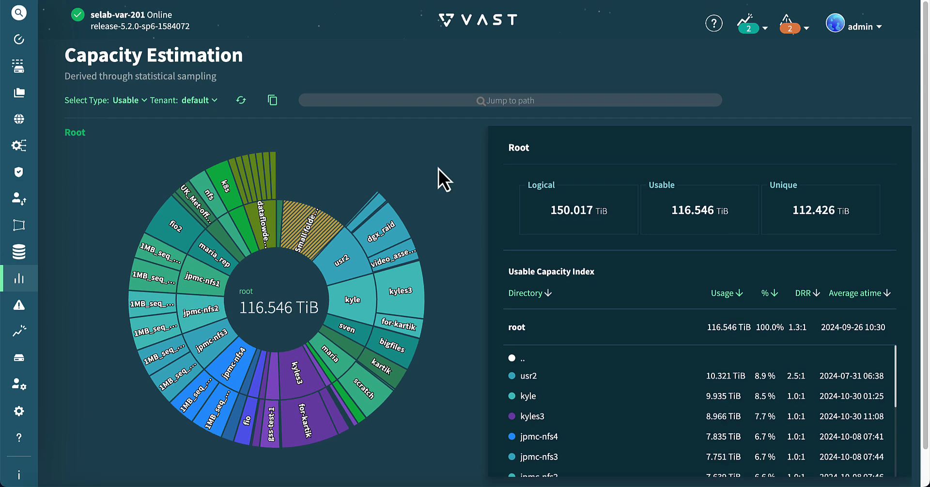
{"action": "left_click", "coordinate": [264, 225]}
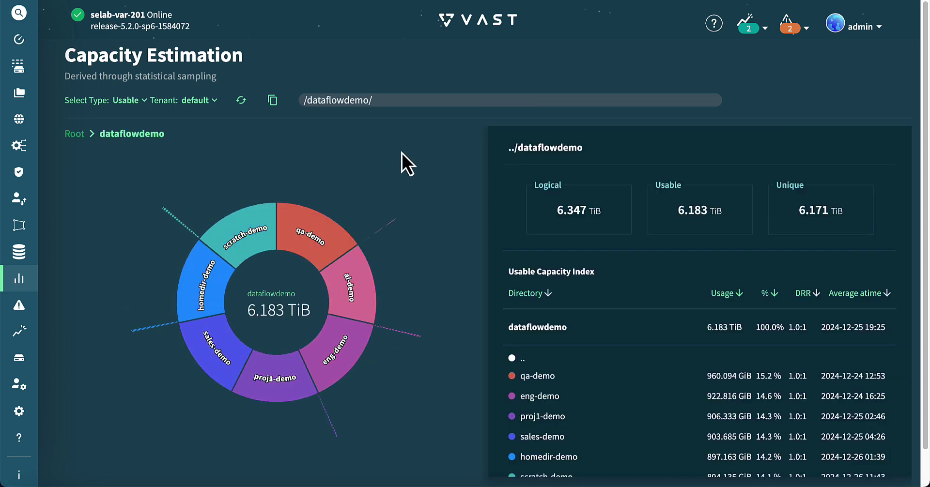
{"action": "mouse_move", "coordinate": [263, 225]}
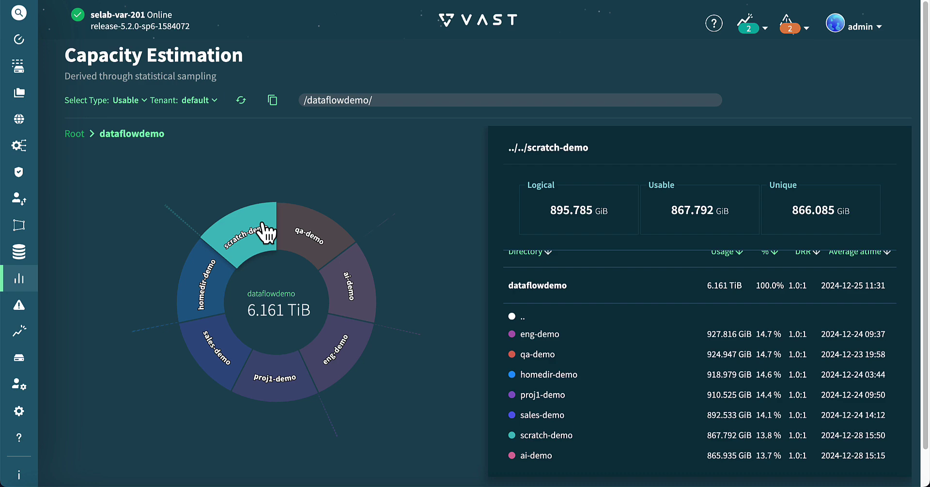
{"action": "left_click", "coordinate": [263, 228]}
{"action": "scroll", "coordinate": [562, 342], "scroll_direction": "down", "scroll_amount": 1}
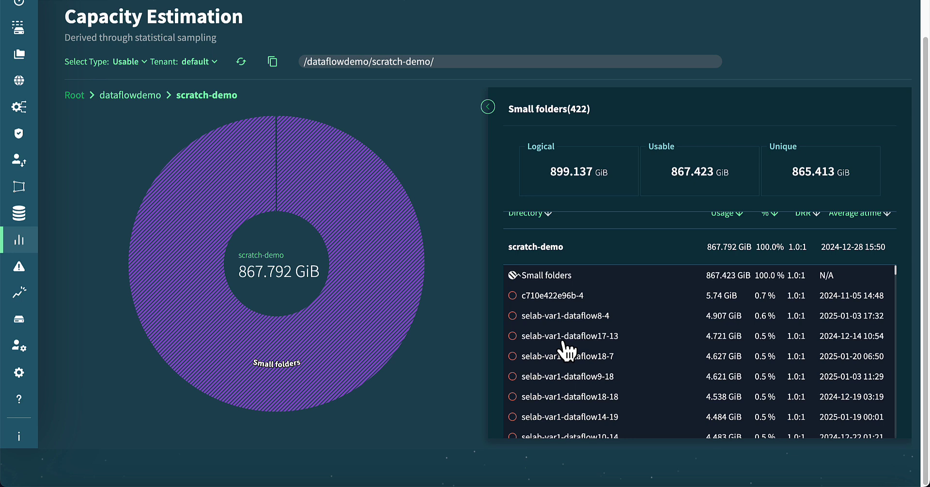
Open the VAST Catalog from the DataBase section and bring up its query panel
{"action": "scroll", "coordinate": [563, 348], "scroll_direction": "up", "scroll_amount": 1}
{"action": "mouse_move", "coordinate": [35, 247]}
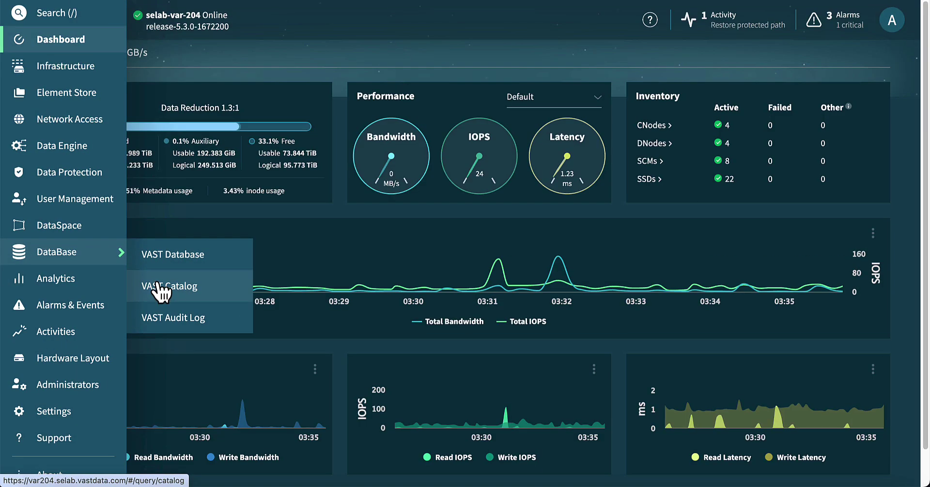
{"action": "left_click", "coordinate": [188, 291]}
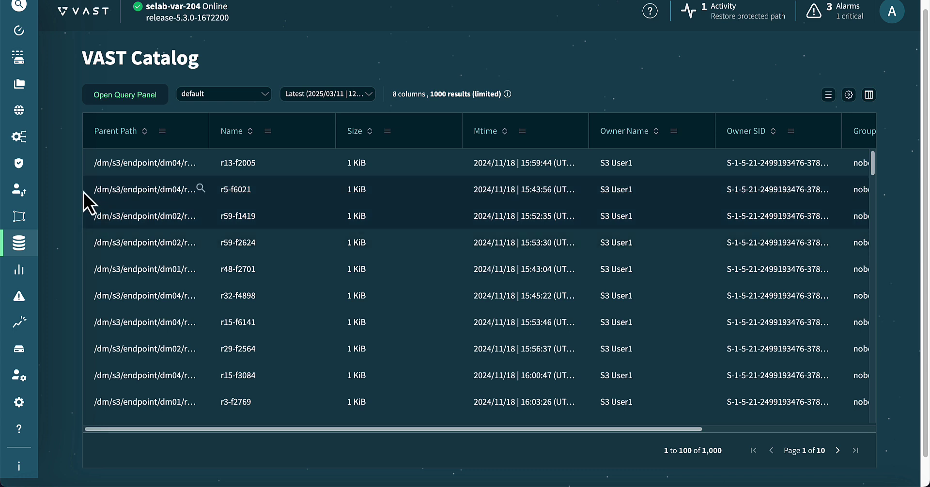
{"action": "left_click", "coordinate": [124, 96]}
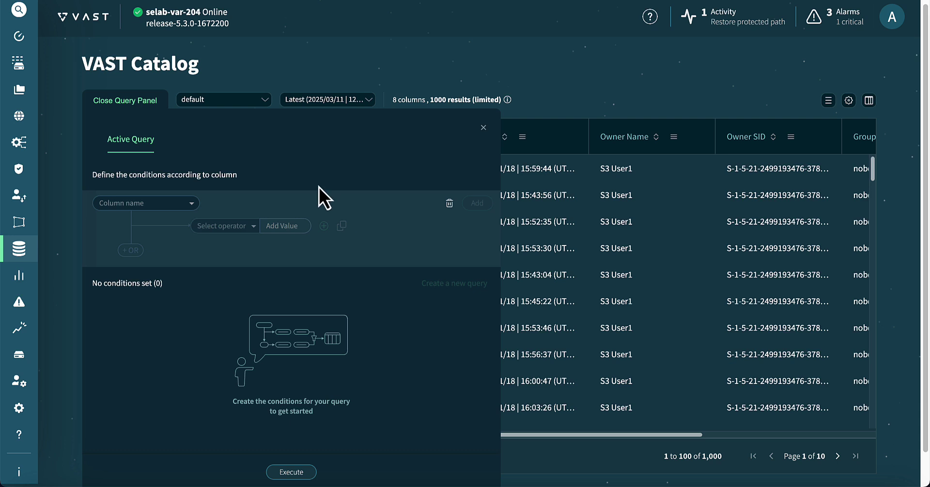
Query the catalog for entries whose atime is after 2025/03/10 12:00:00 and execute the query
{"action": "left_click", "coordinate": [189, 206]}
{"action": "left_click", "coordinate": [163, 251]}
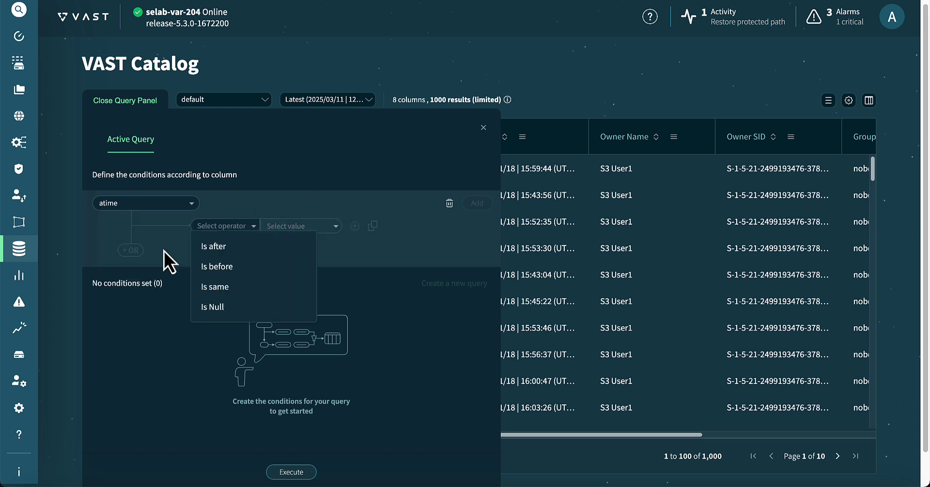
{"action": "left_click", "coordinate": [213, 246]}
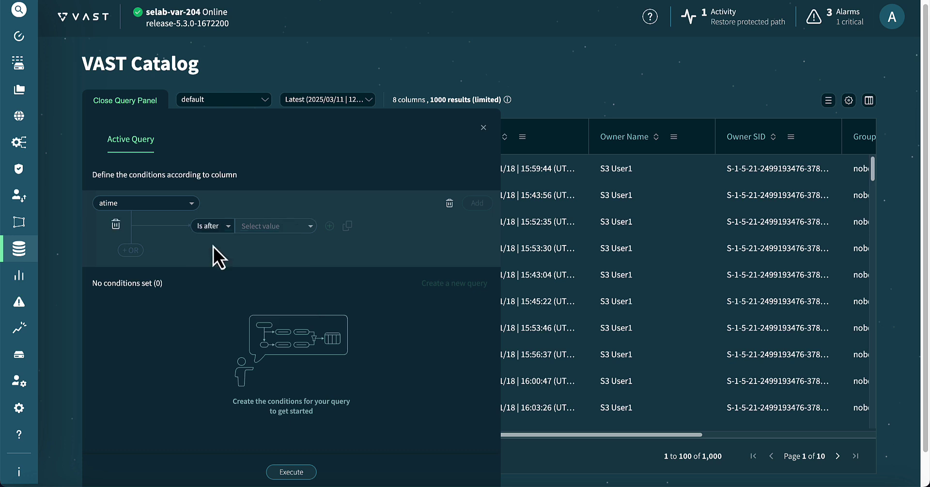
{"action": "left_click", "coordinate": [261, 226]}
{"action": "left_click", "coordinate": [276, 347]}
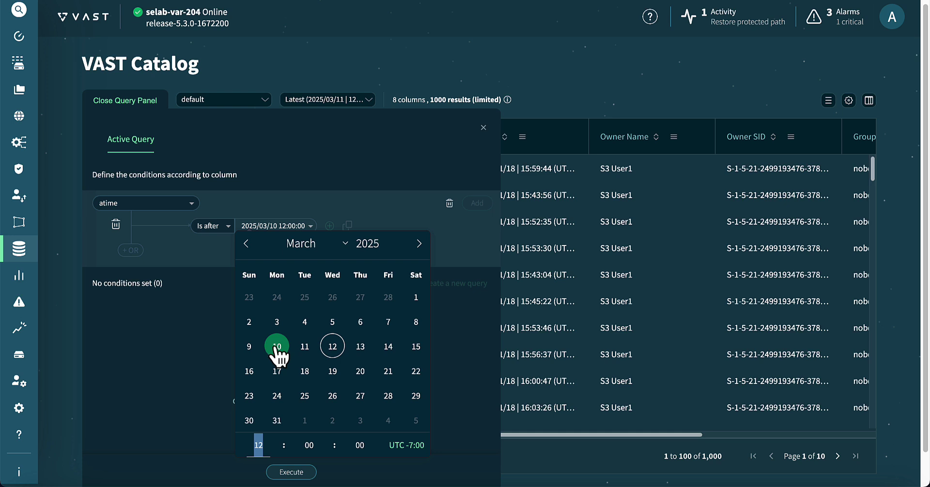
{"action": "left_click", "coordinate": [292, 472]}
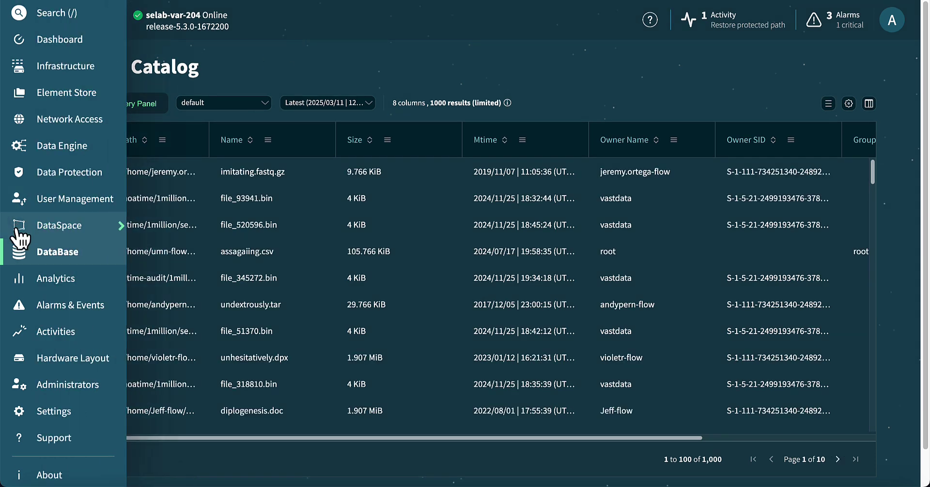
Open the DataSpace to examine the connected clusters and their replication links, and return to the Dashboard
{"action": "left_click", "coordinate": [62, 224]}
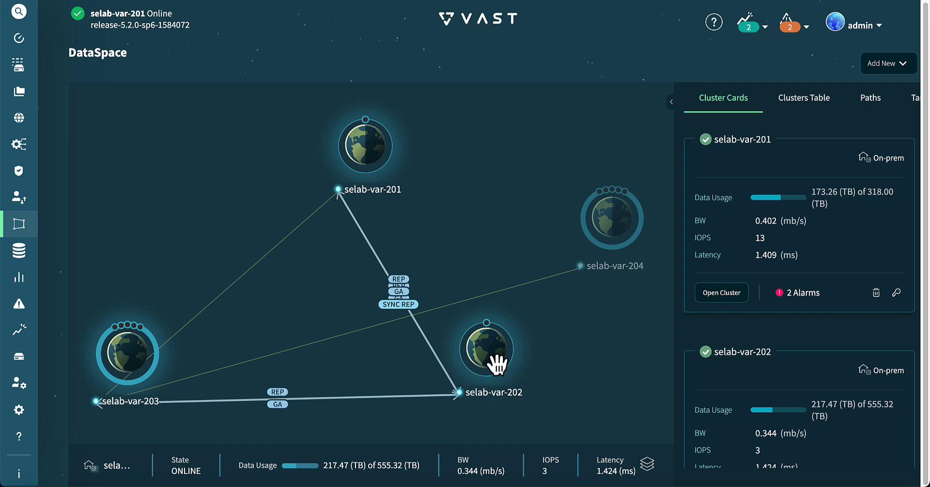
{"action": "mouse_move", "coordinate": [22, 259]}
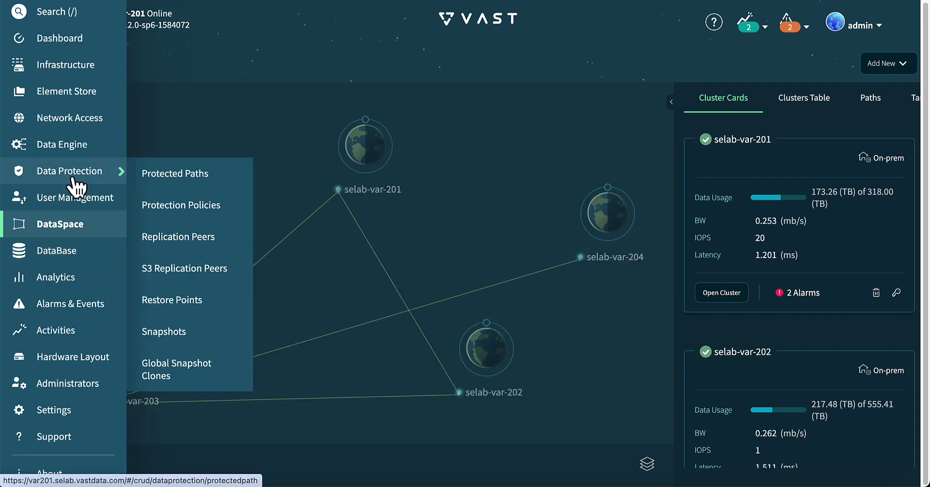
{"action": "mouse_move", "coordinate": [77, 147]}
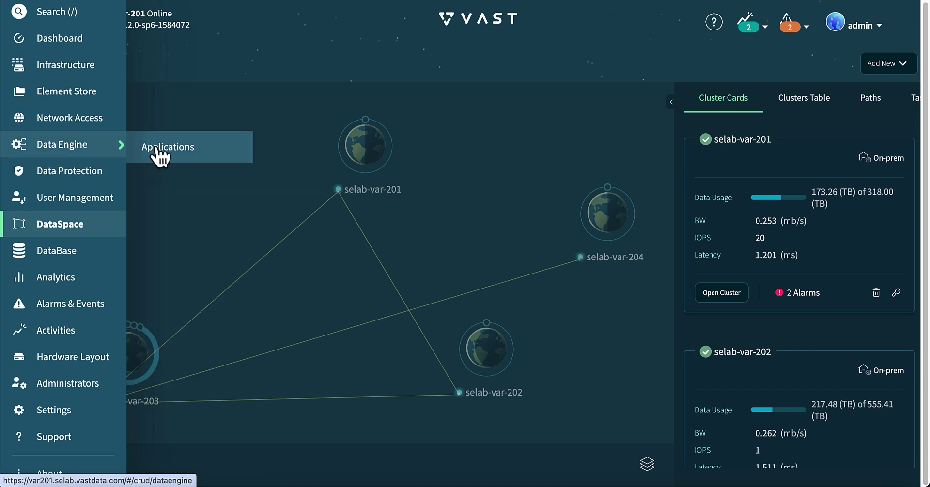
{"action": "mouse_move", "coordinate": [75, 175]}
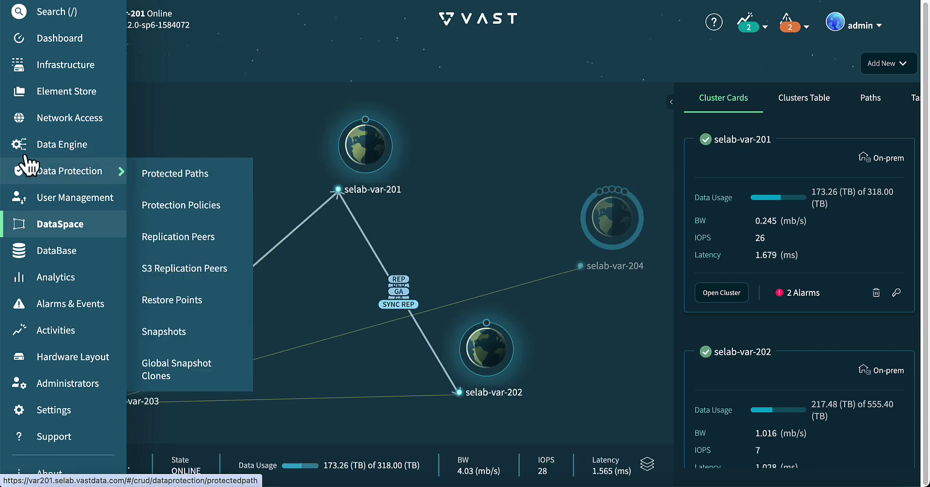
{"action": "mouse_move", "coordinate": [21, 96]}
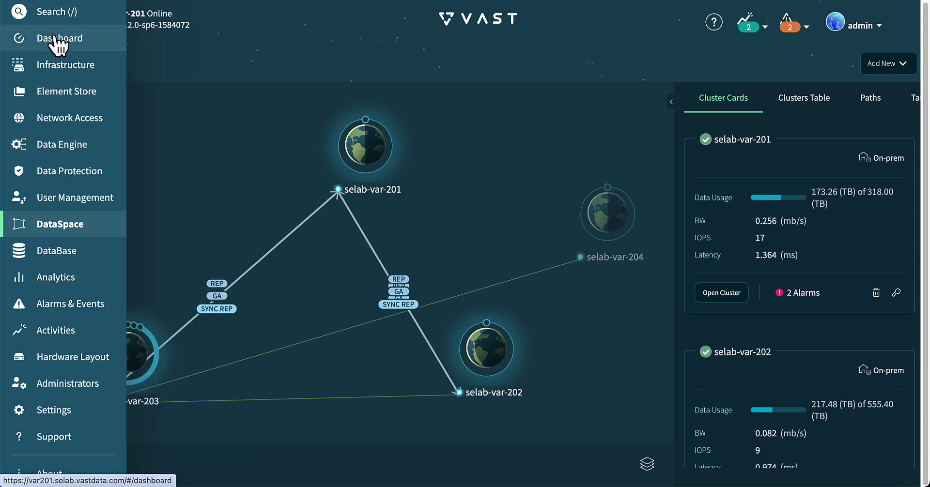
{"action": "left_click", "coordinate": [33, 39]}
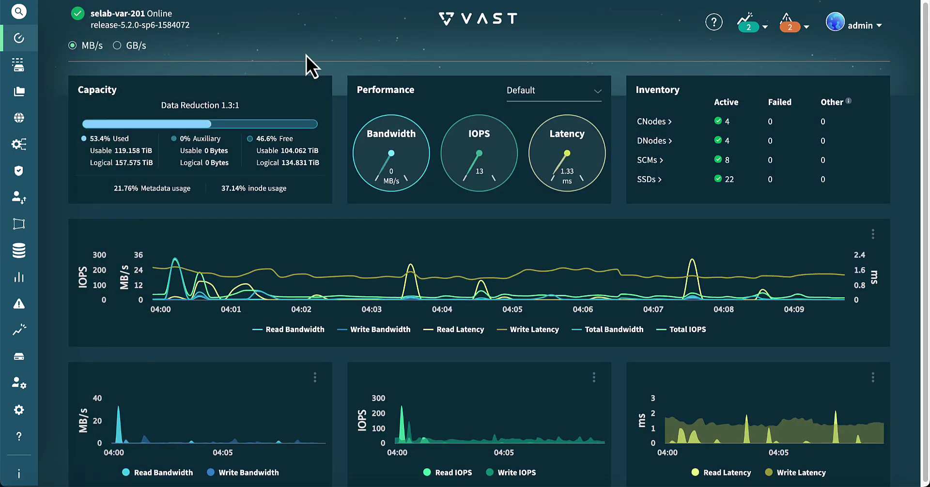